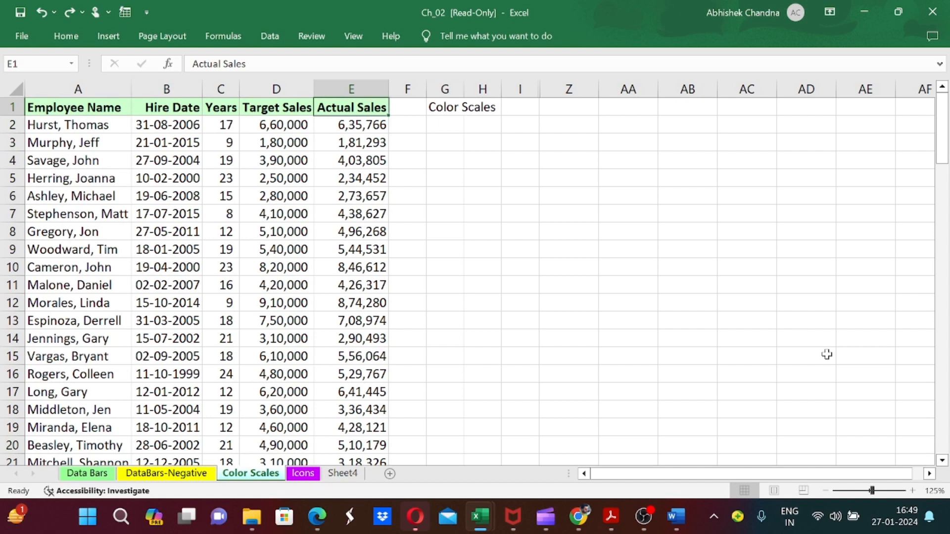
key("Home")
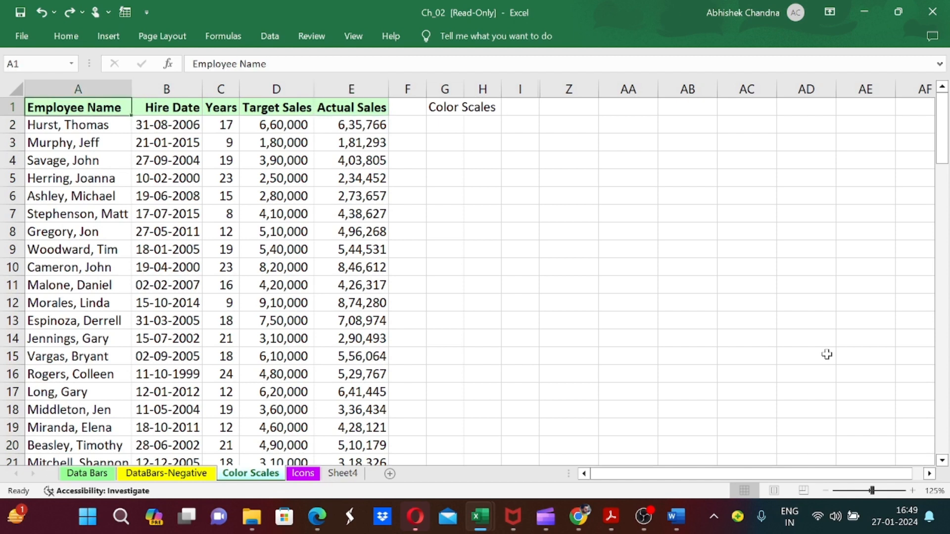
key("Right")
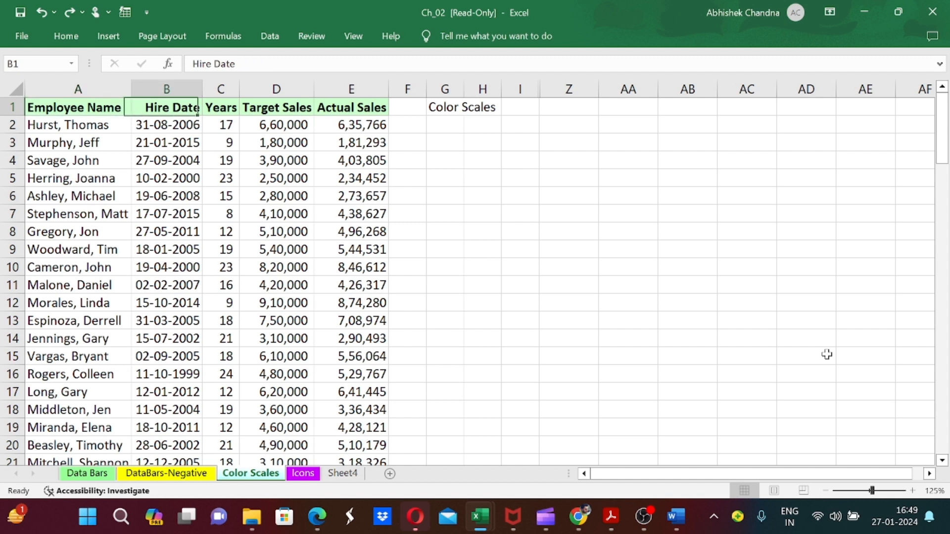
key("Right")
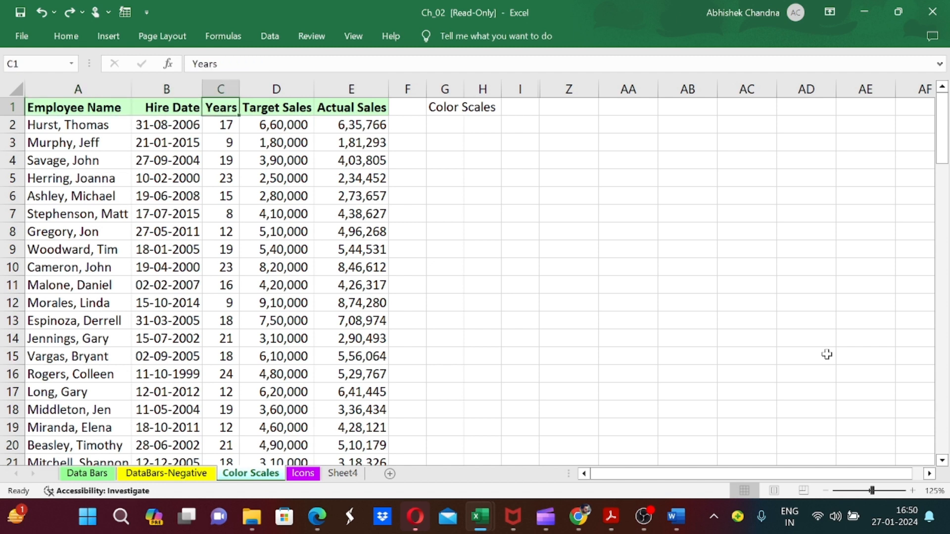
key("Right")
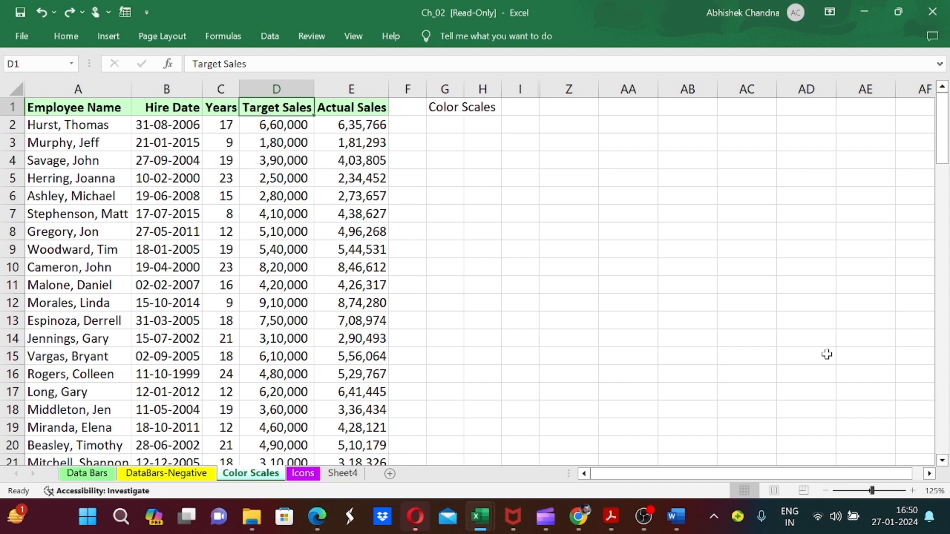
key("Right")
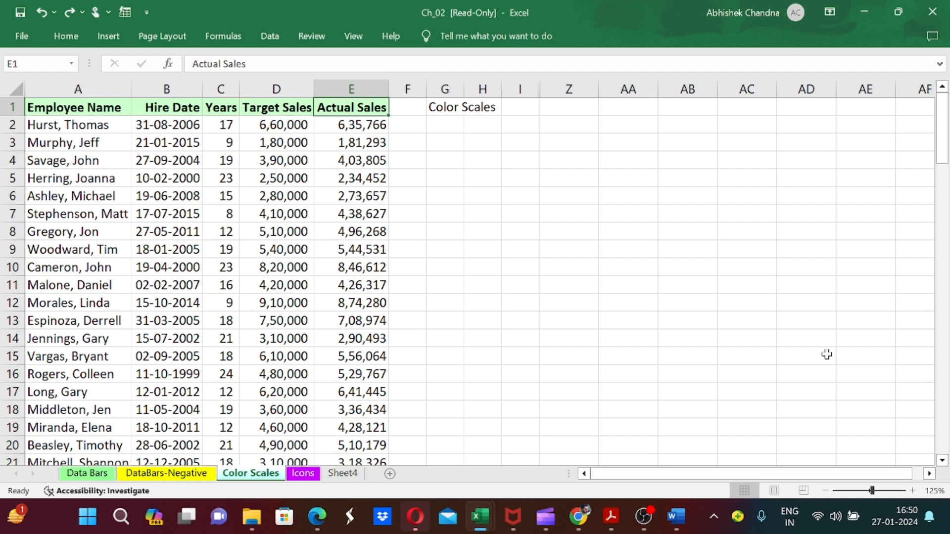
key("ctrl+shift+Down")
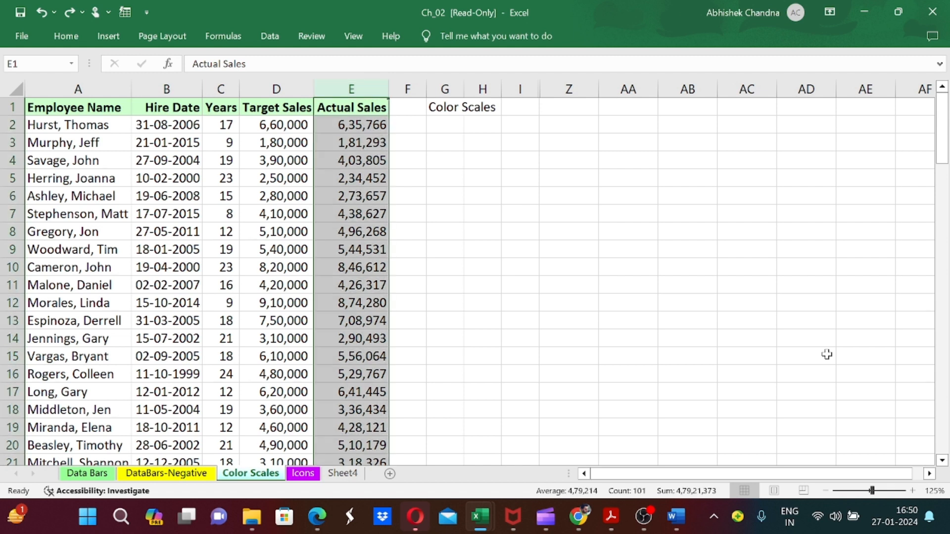
Enter "Color Highest Sales" in G2 and "Green" in Z2 of the same row
key("Right")
key("Right")
key("Down")
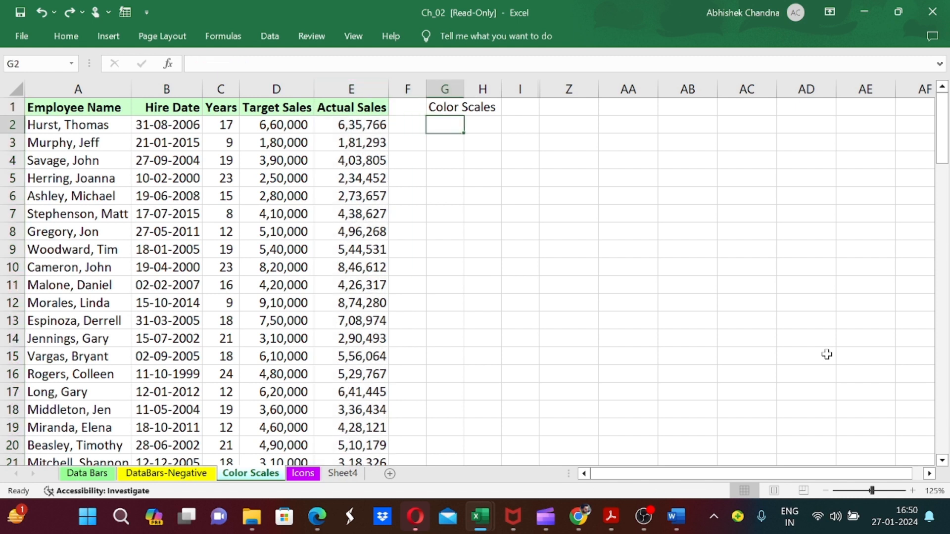
type("Color ")
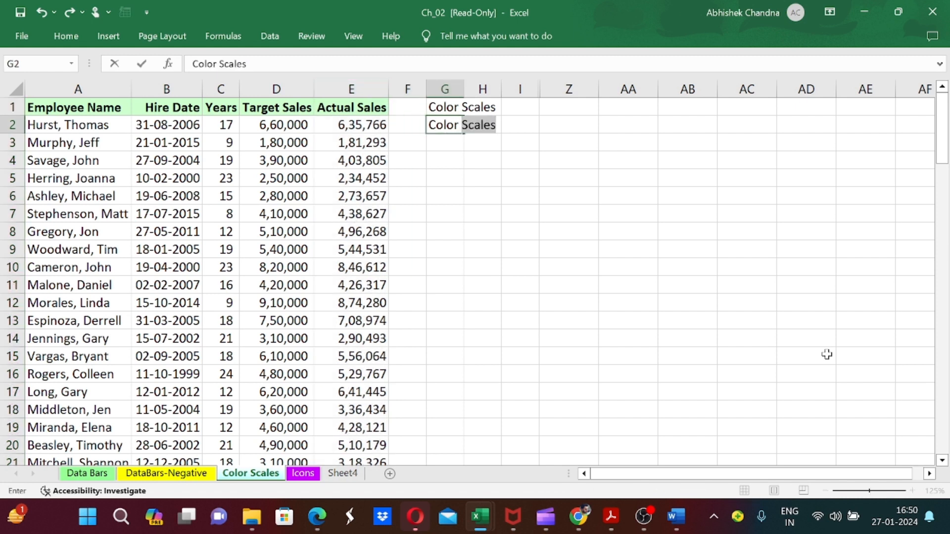
type("Highest")
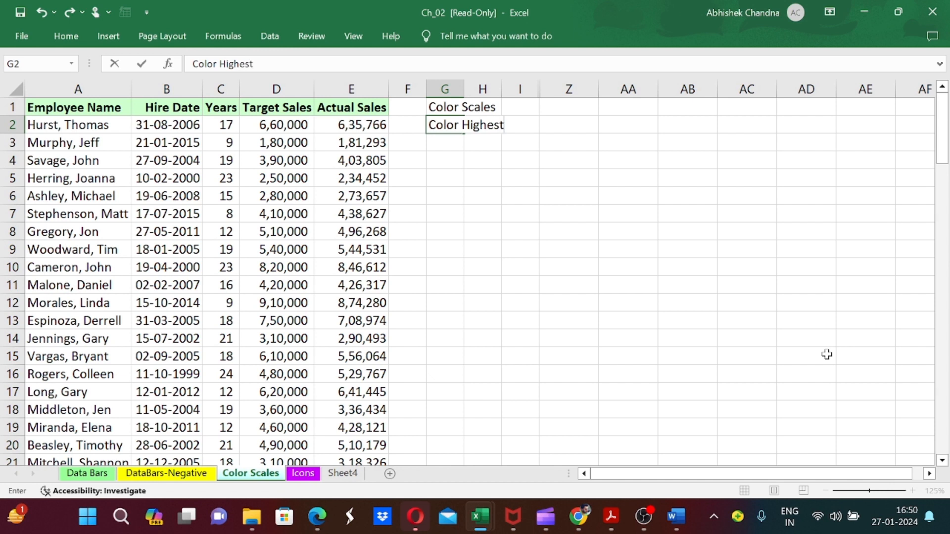
type(" Sales")
key("Tab")
key("Tab")
key("Tab")
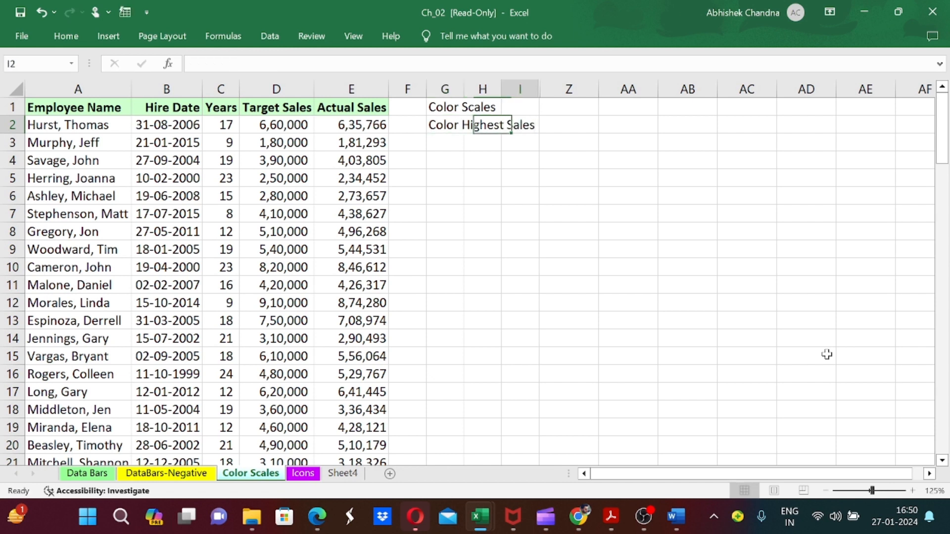
type("Green")
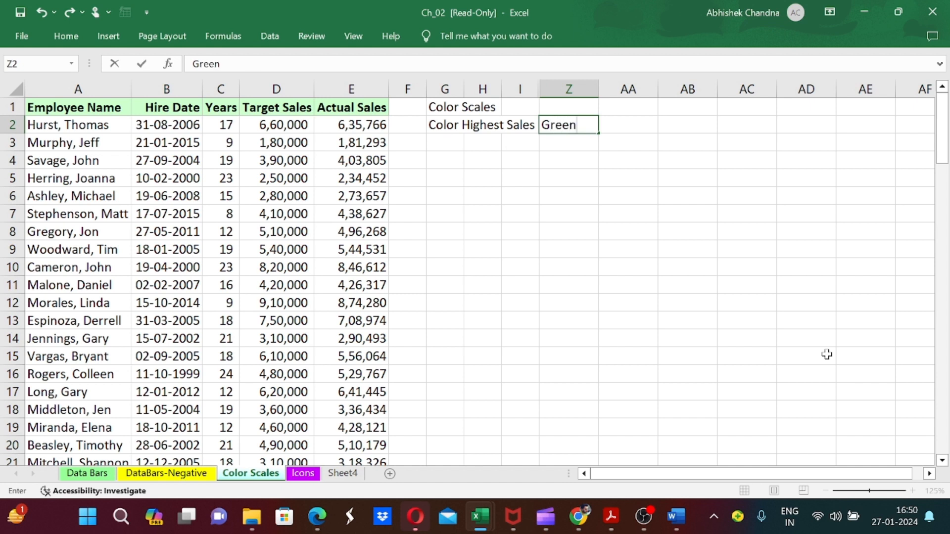
key("Return")
Copy the label from G2 into G3, change it to "Color Lowest Sales", and enter "Red" in Z3
key("ctrl+apostrophe")
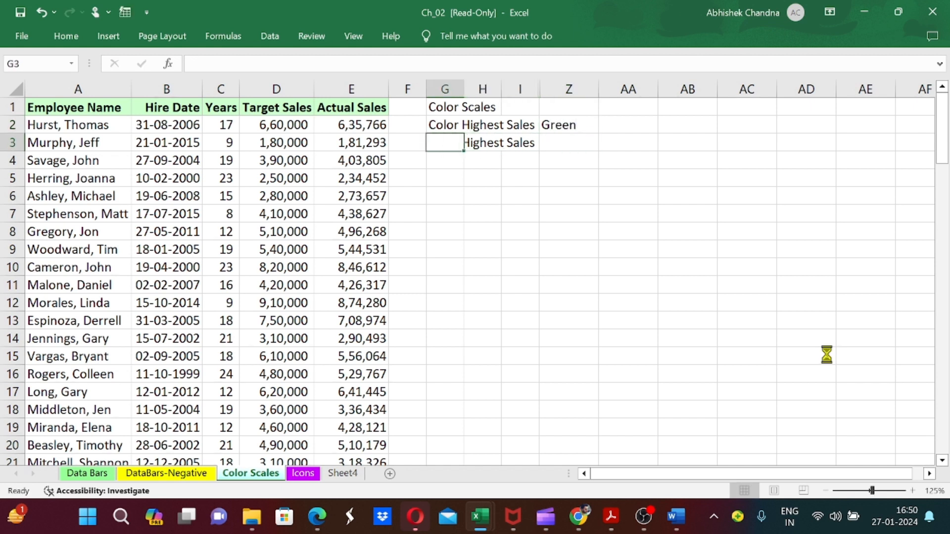
key("ctrl+Left")
key("ctrl+Left")
key("ctrl+shift+Right")
key("shift+Left")
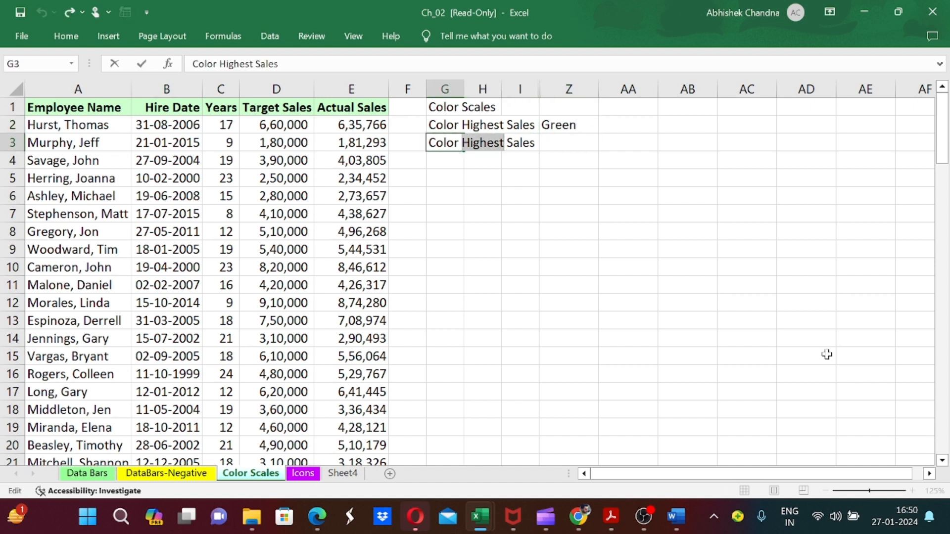
type("Lowest")
key("Tab")
key("Tab")
key("Tab")
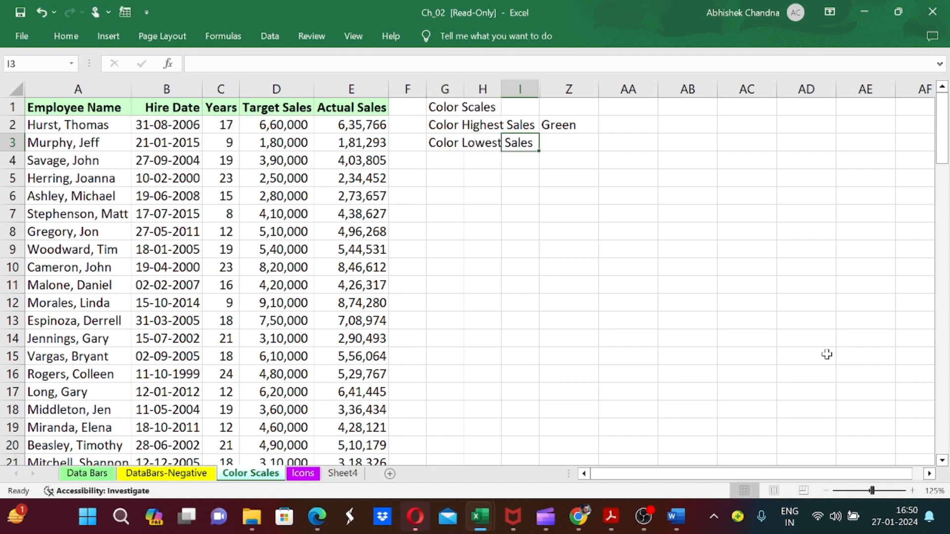
type("Red")
key("Return")
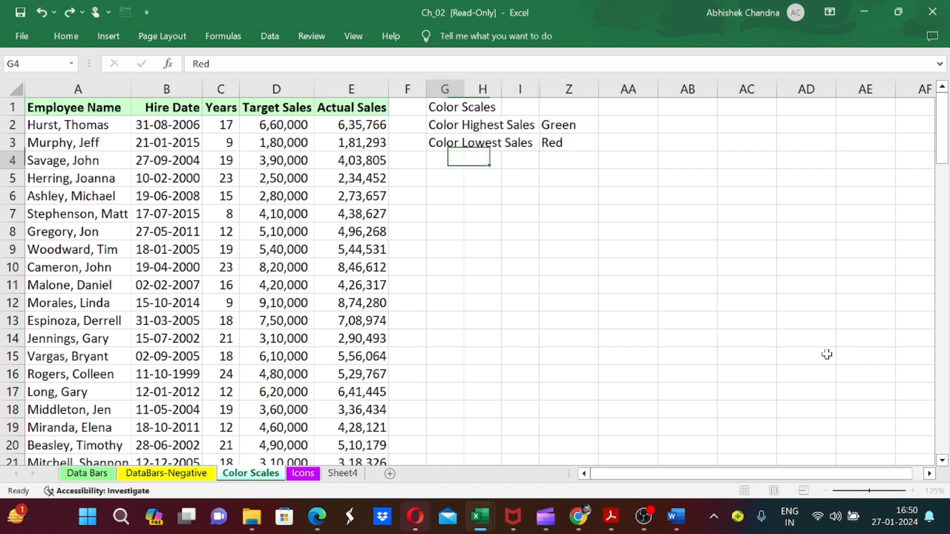
Edit the highest-sales color in Z2 to read "Dark Green"
key("Up")
key("Up")
key("Right")
key("Right")
key("Right")
key("F2")
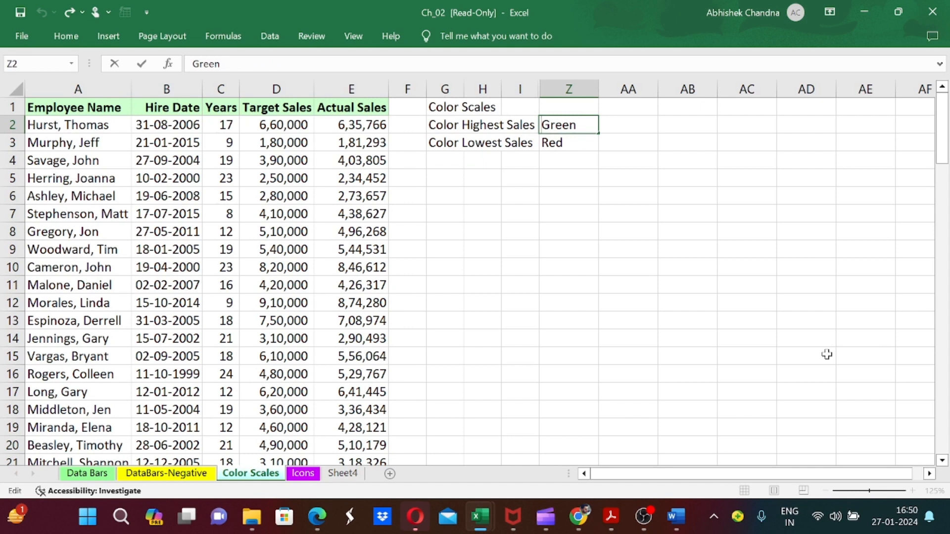
key("Home")
type("Dark")
key("Return")
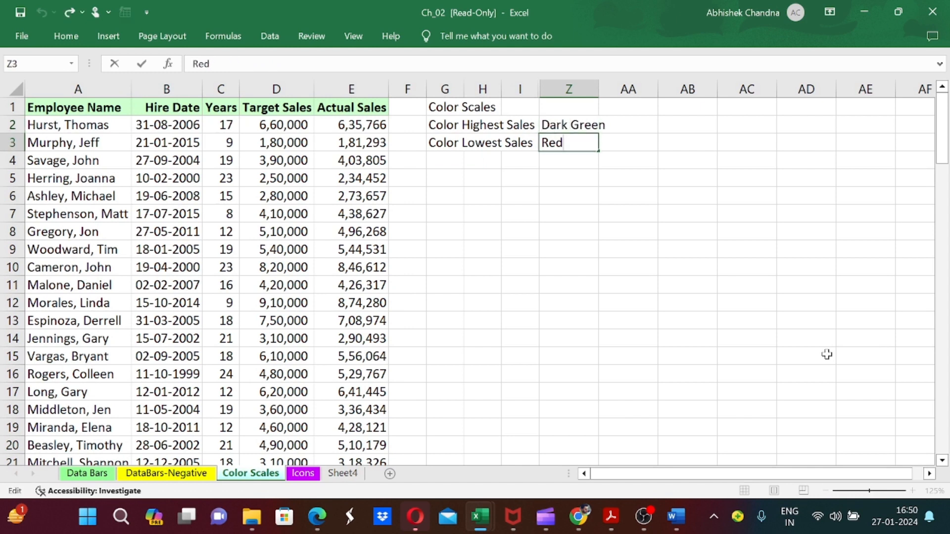
Edit the lowest-sales color in Z3 to read "Dark Red"
key("Escape")
key("Up")
key("Down")
key("F2")
type("F")
key("BackSpace")
type("Dark")
key("Return")
AutoFit the width of column G to the labels in G2:G3
key("Up")
key("ctrl+Left")
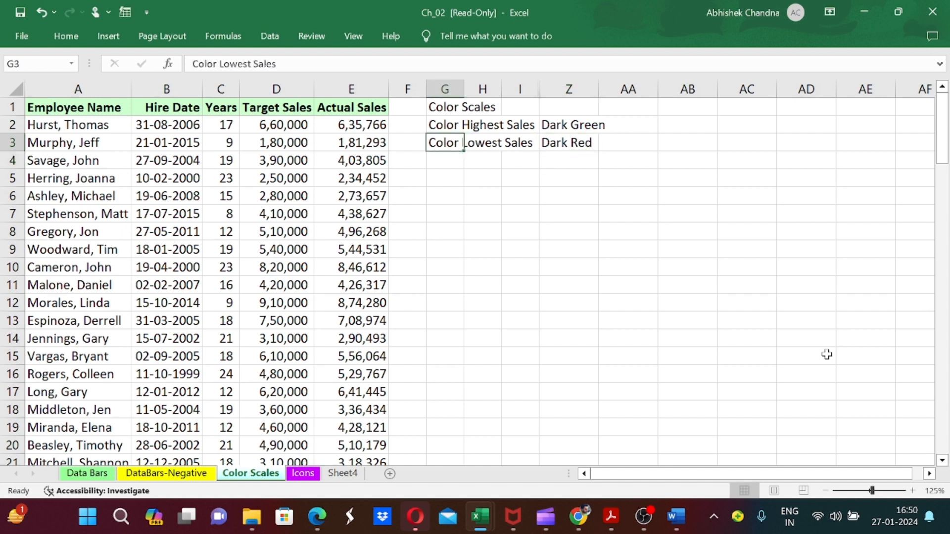
key("Up")
key("shift+Down")
key("alt+h")
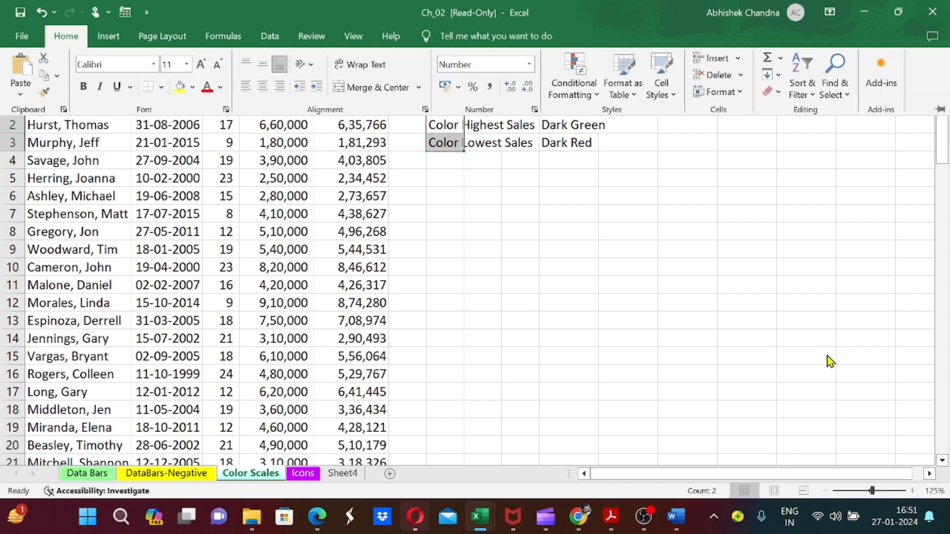
key("o")
key("i")
Apply the Green - Yellow - Red Color Scale conditional formatting to the Actual Sales column
key("Up")
key("Down")
key("Right")
key("Left")
key("Left")
key("Left")
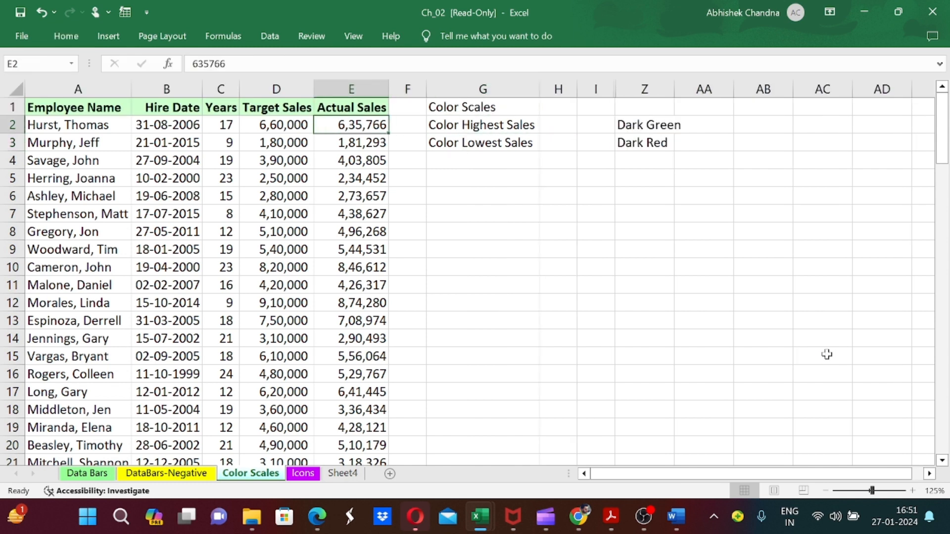
key("ctrl+shift+Down")
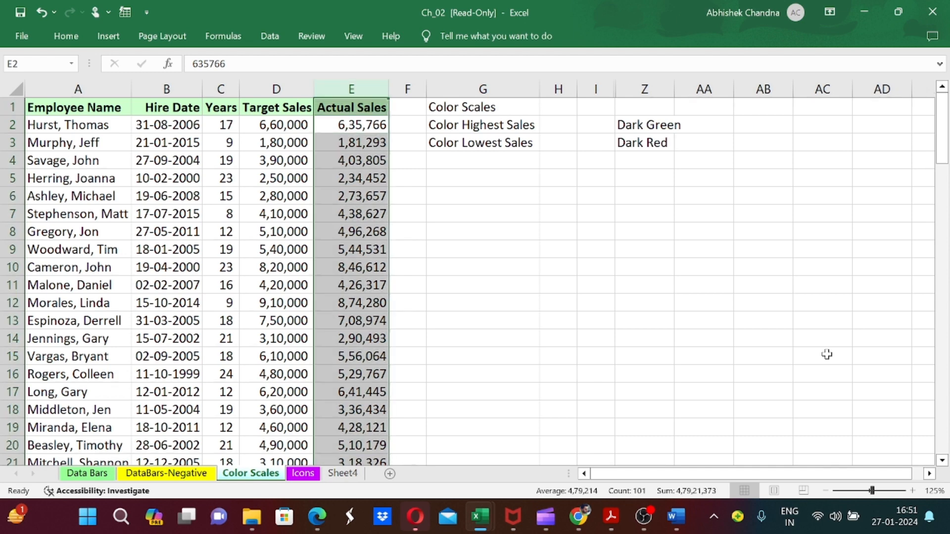
left_click(73, 38)
left_click(593, 94)
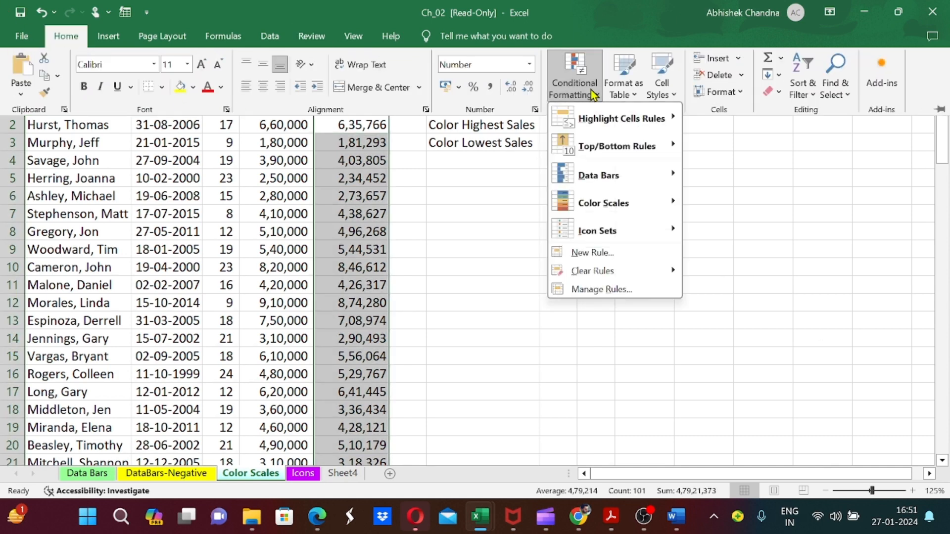
mouse_move(626, 208)
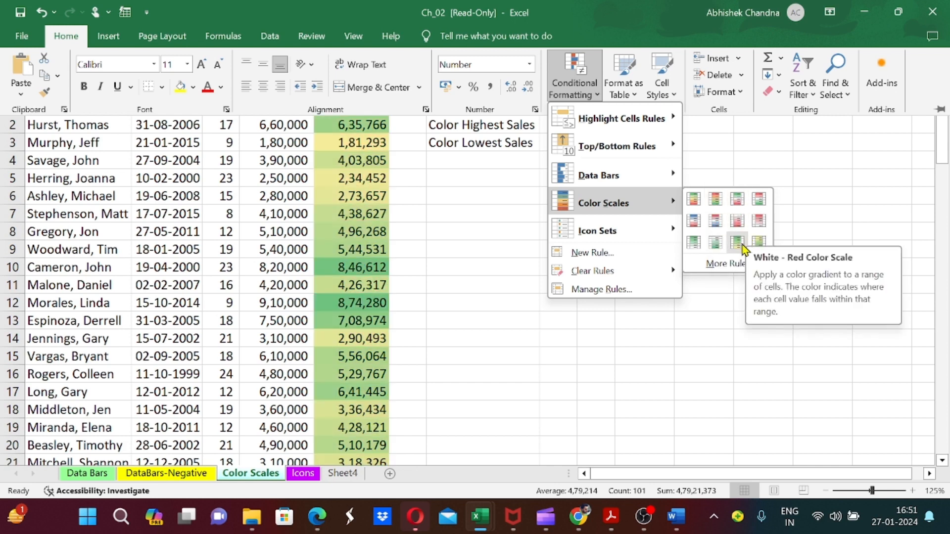
left_click(693, 200)
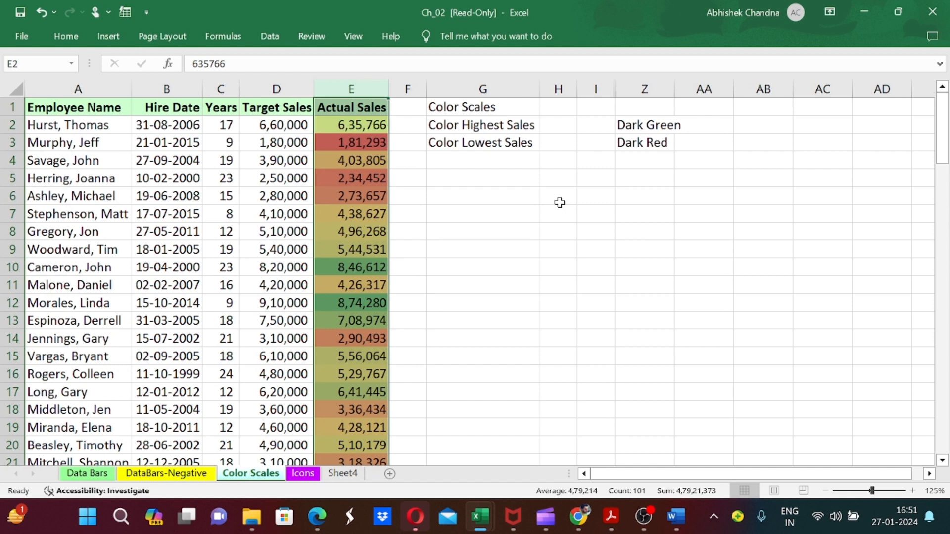
Sort the table by Actual Sales from largest to smallest to examine the color gradient, and undo the sort
key("Up")
key("Down")
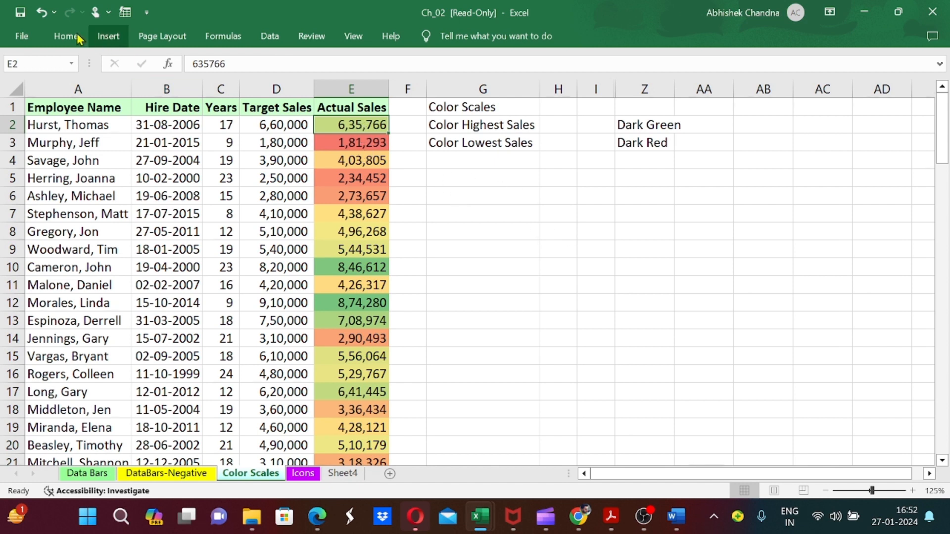
left_click(269, 36)
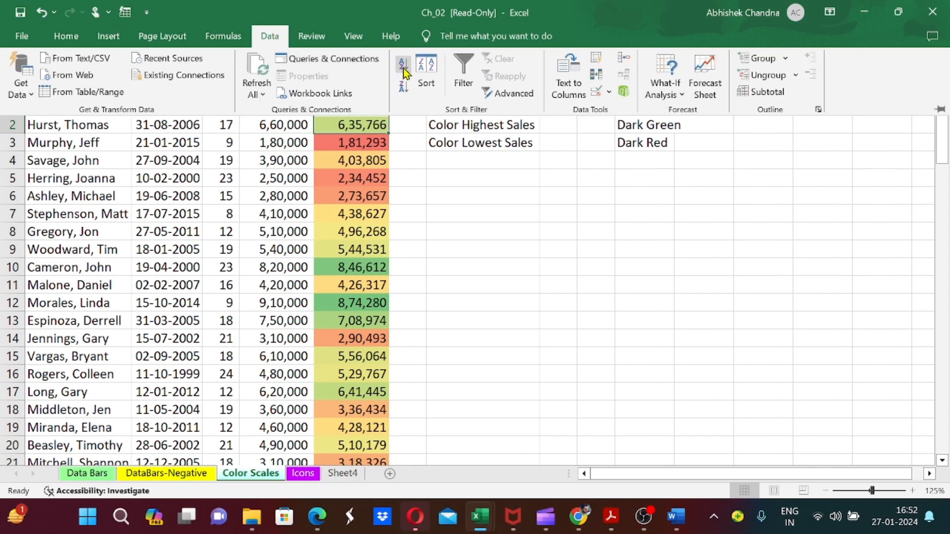
left_click(404, 93)
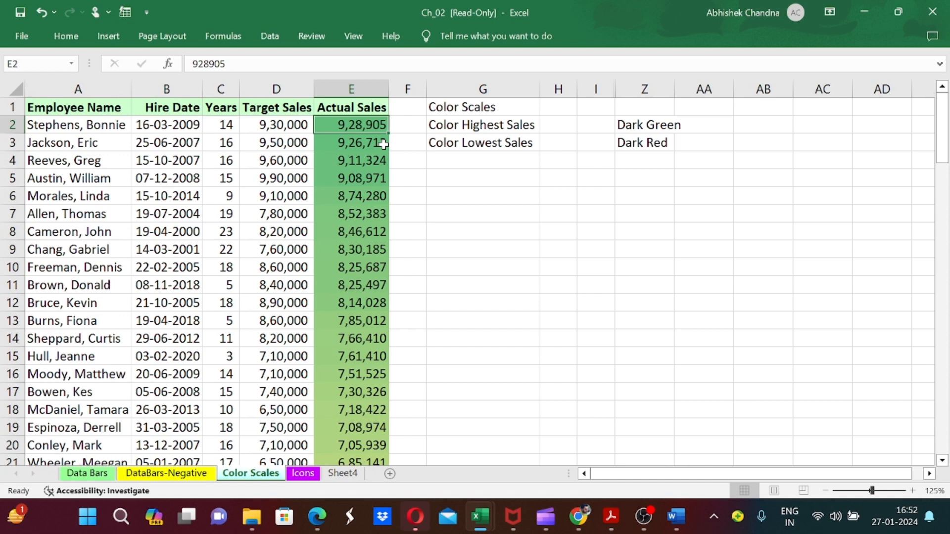
key("ctrl+Down")
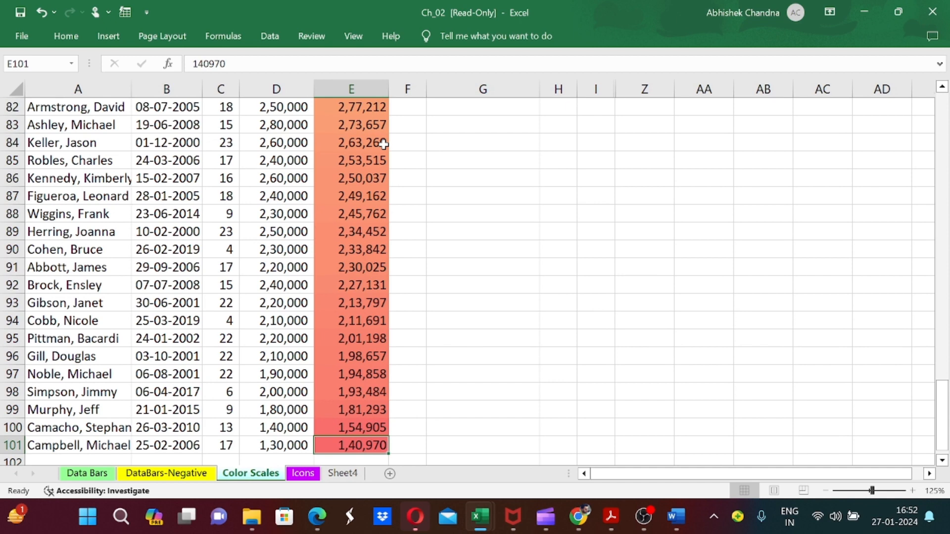
key("ctrl+Up")
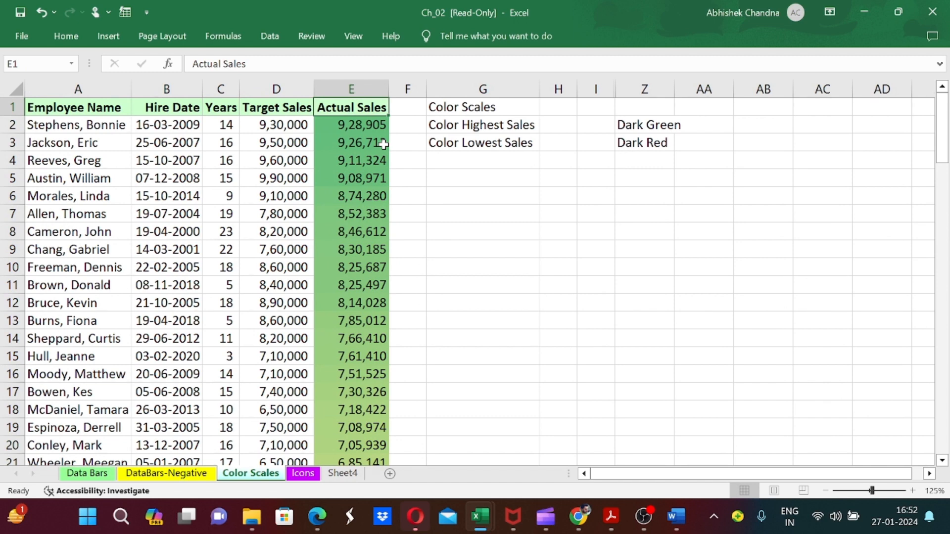
key("ctrl+z")
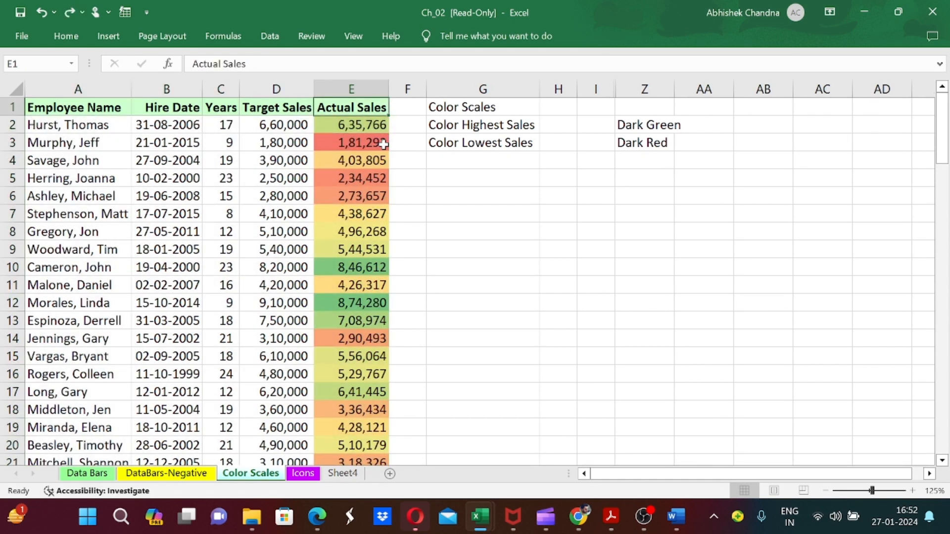